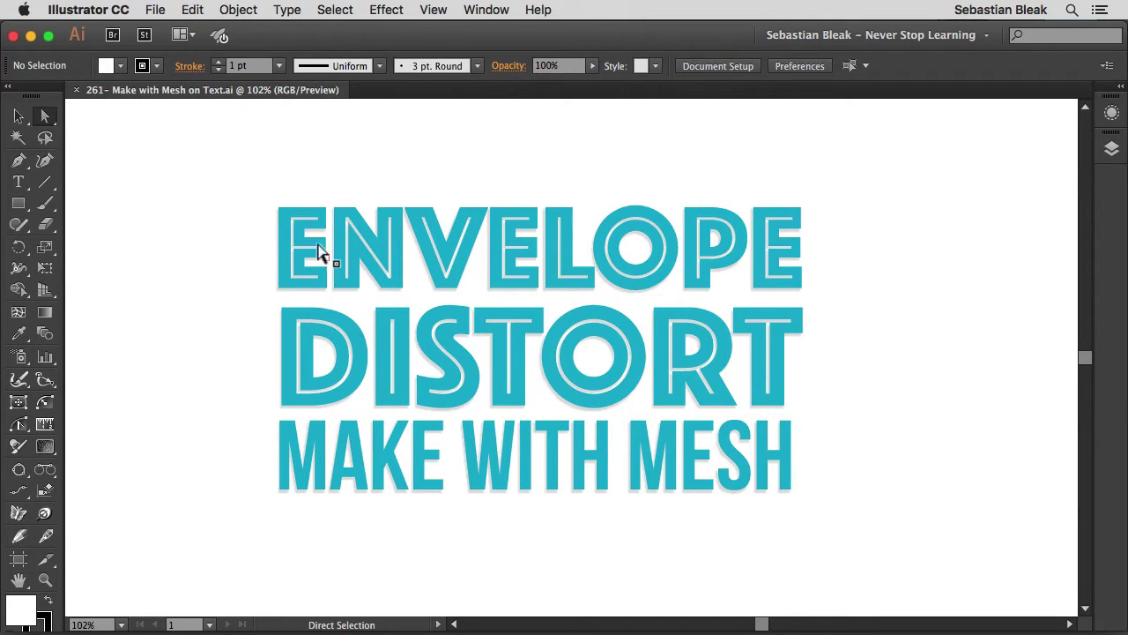
- Marquee-select the whole ENVELOPE DISTORT MAKE WITH MESH lettering with Direct Selection
{"action": "left_click_drag", "start_coordinate": [233, 166], "coordinate": [850, 545]}
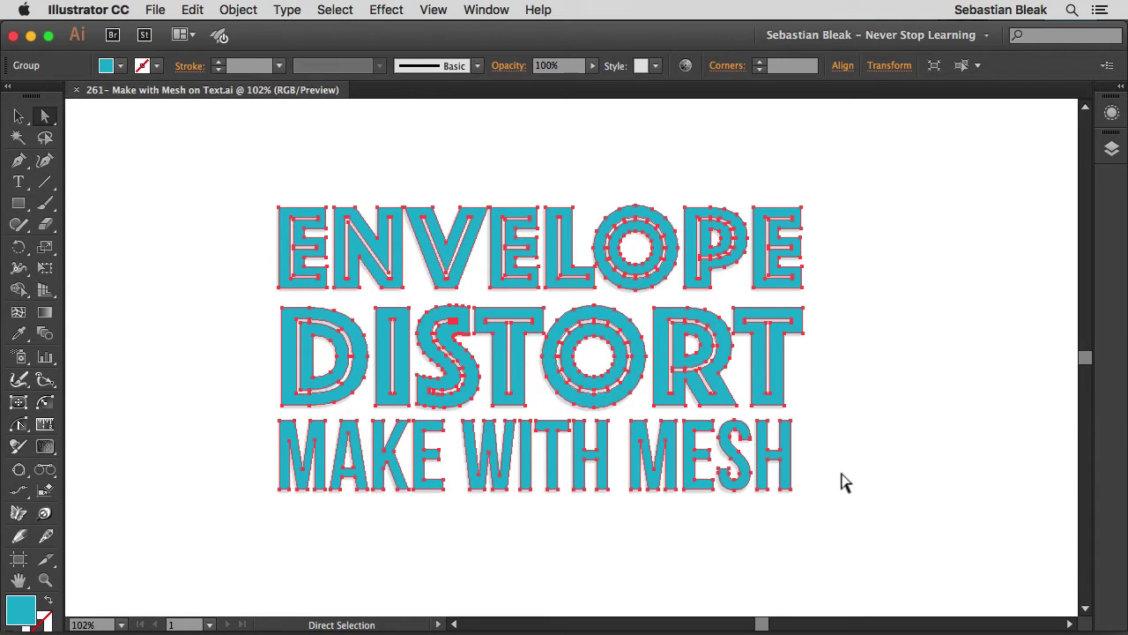
- Choose Object > Envelope Distort > Make with Mesh for the selected lettering
{"action": "left_click", "coordinate": [238, 10]}
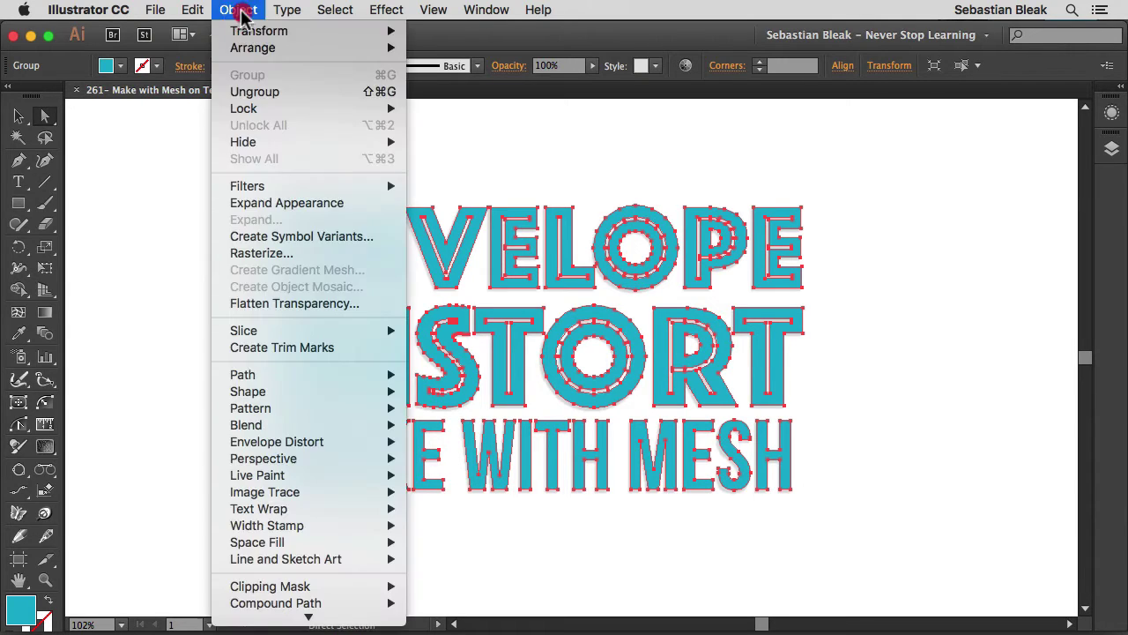
{"action": "mouse_move", "coordinate": [309, 375]}
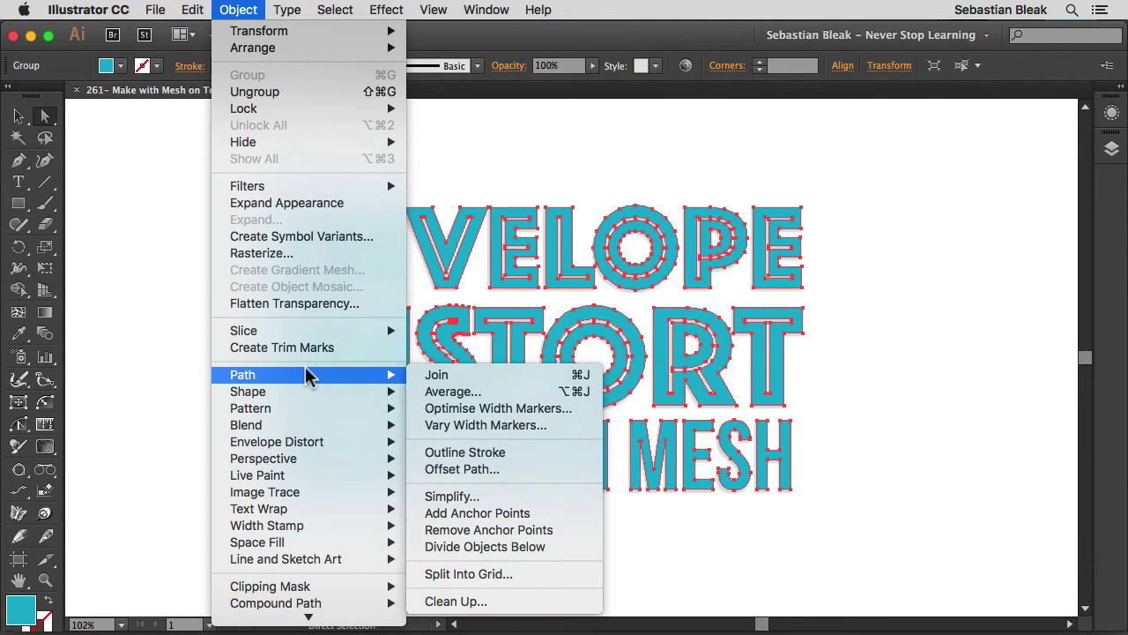
{"action": "mouse_move", "coordinate": [359, 449]}
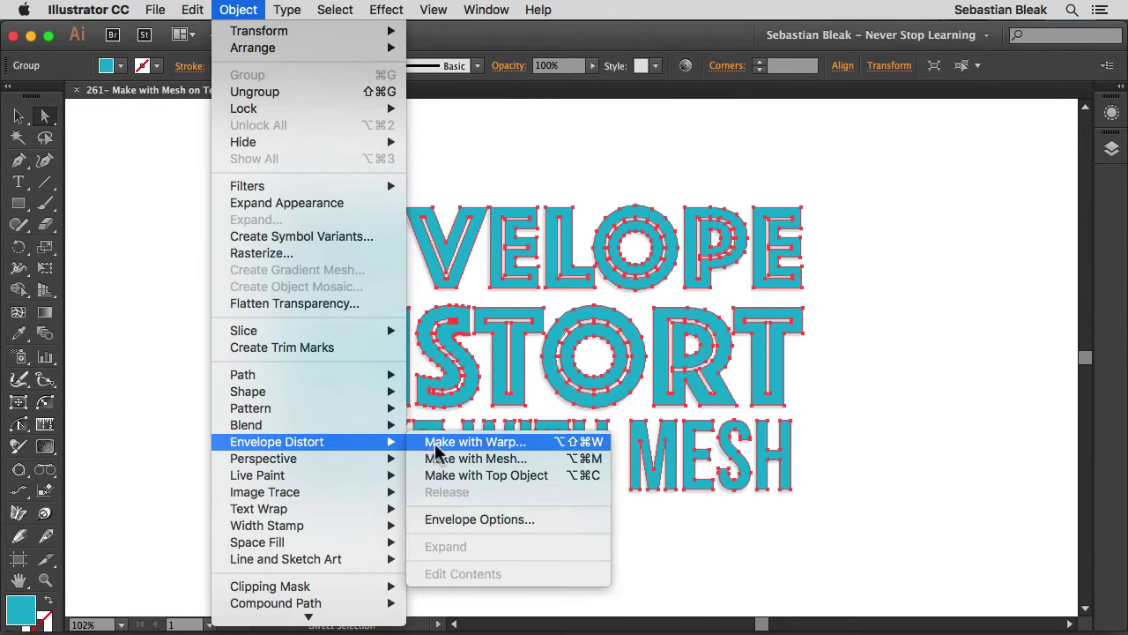
{"action": "left_click", "coordinate": [544, 459]}
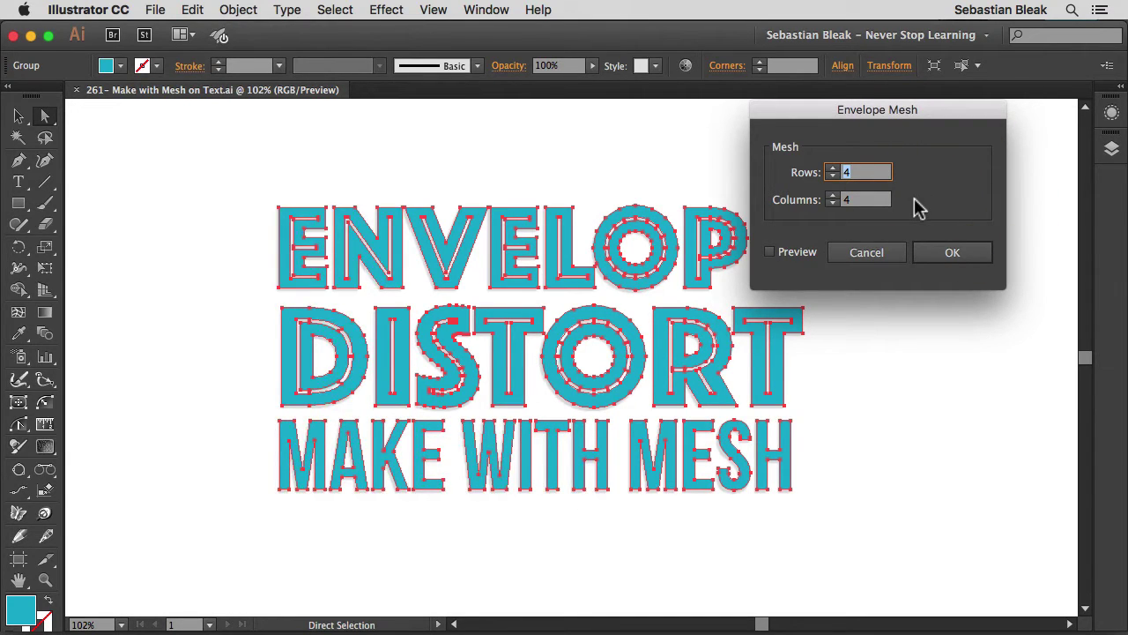
- Preview and confirm a 4-row, 4-column envelope mesh on the lettering
{"action": "left_click", "coordinate": [811, 254]}
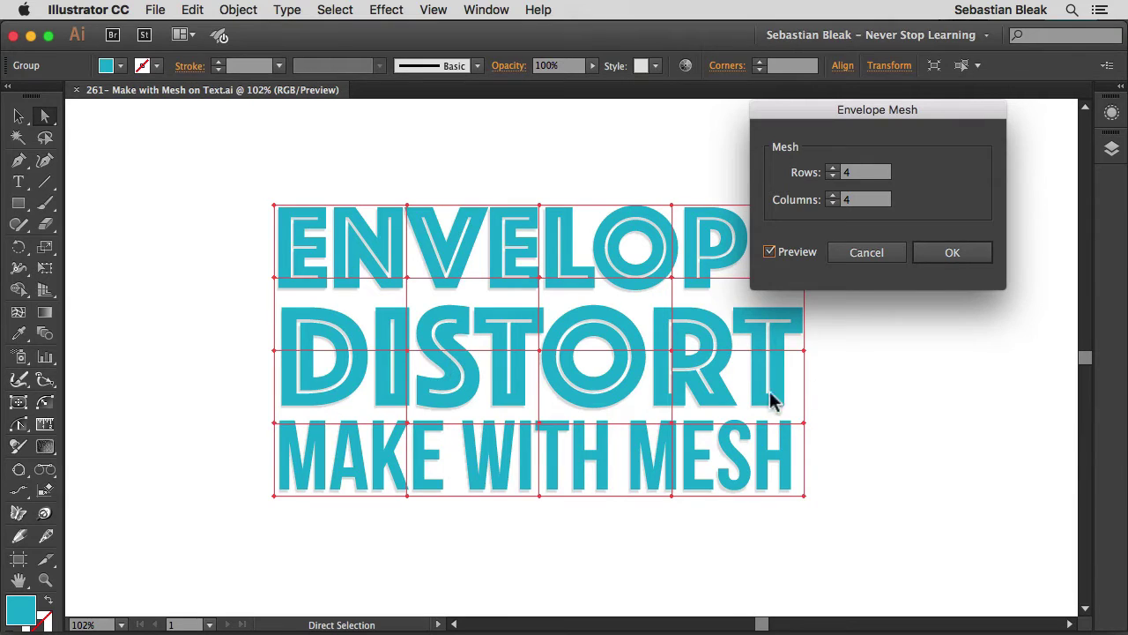
{"action": "left_click", "coordinate": [924, 255]}
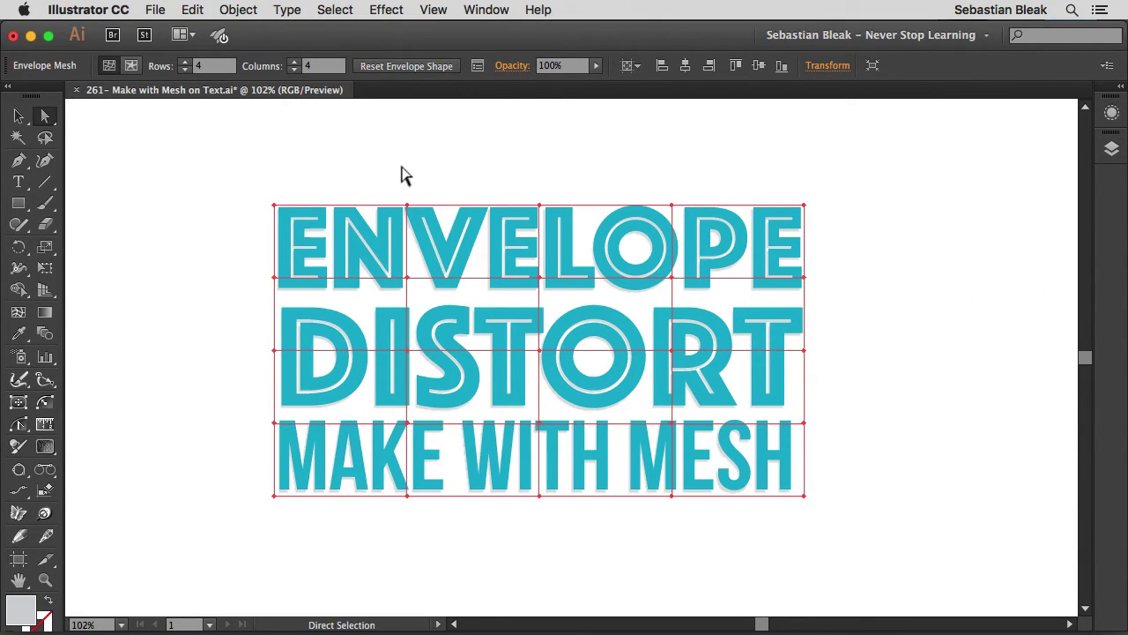
- Raise the second column of mesh points to arch the left part of the text
{"action": "left_click_drag", "start_coordinate": [381, 173], "coordinate": [441, 542]}
{"action": "left_click_drag", "start_coordinate": [408, 280], "coordinate": [408, 246]}
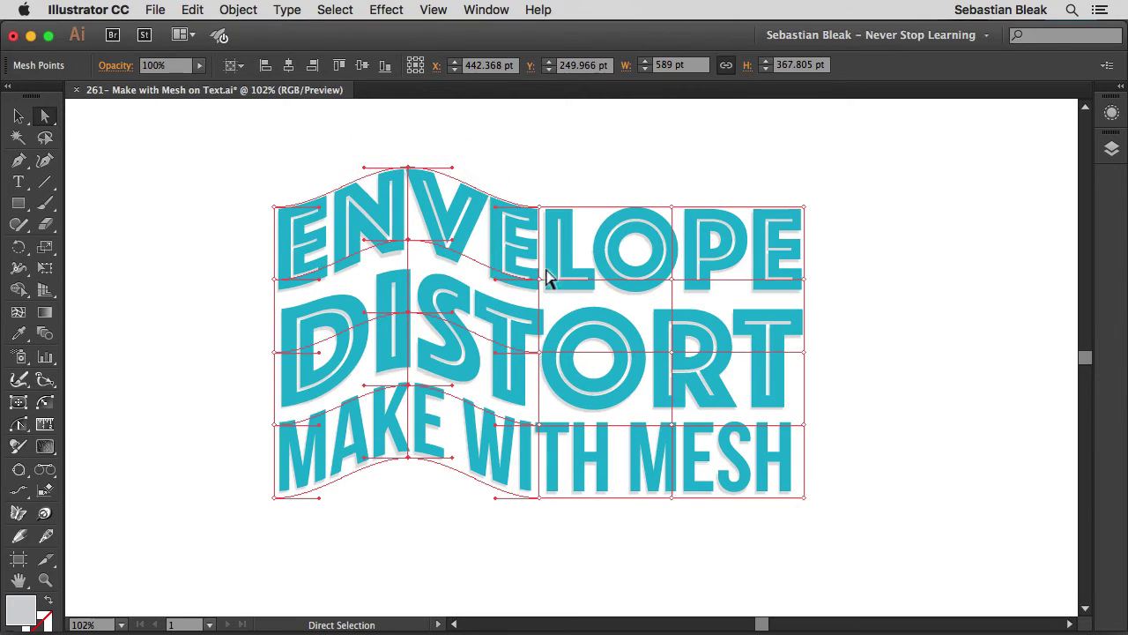
{"action": "left_click", "coordinate": [571, 166]}
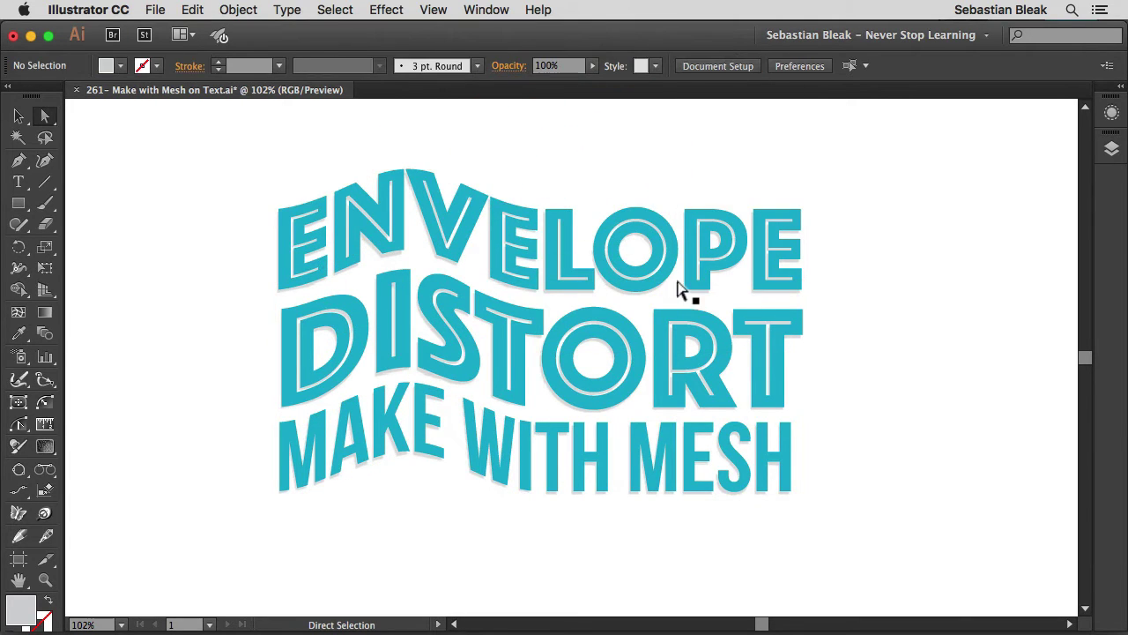
- Lift the right-half mesh points under ENVELOPE's O to form a second arch
{"action": "left_click", "coordinate": [622, 277]}
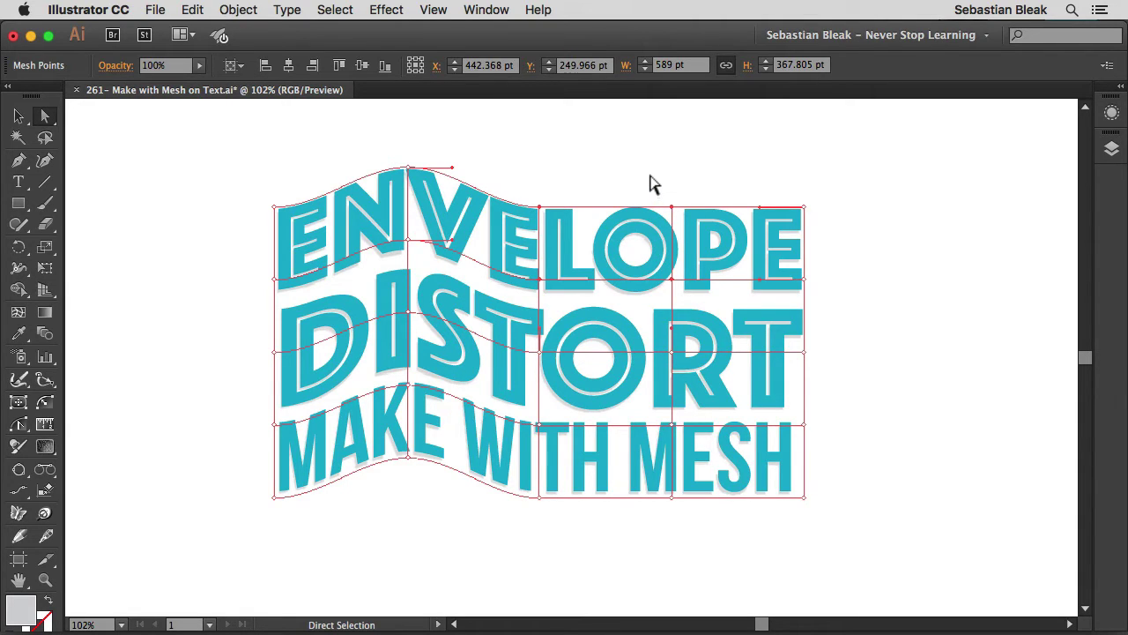
{"action": "left_click_drag", "start_coordinate": [650, 176], "coordinate": [697, 540]}
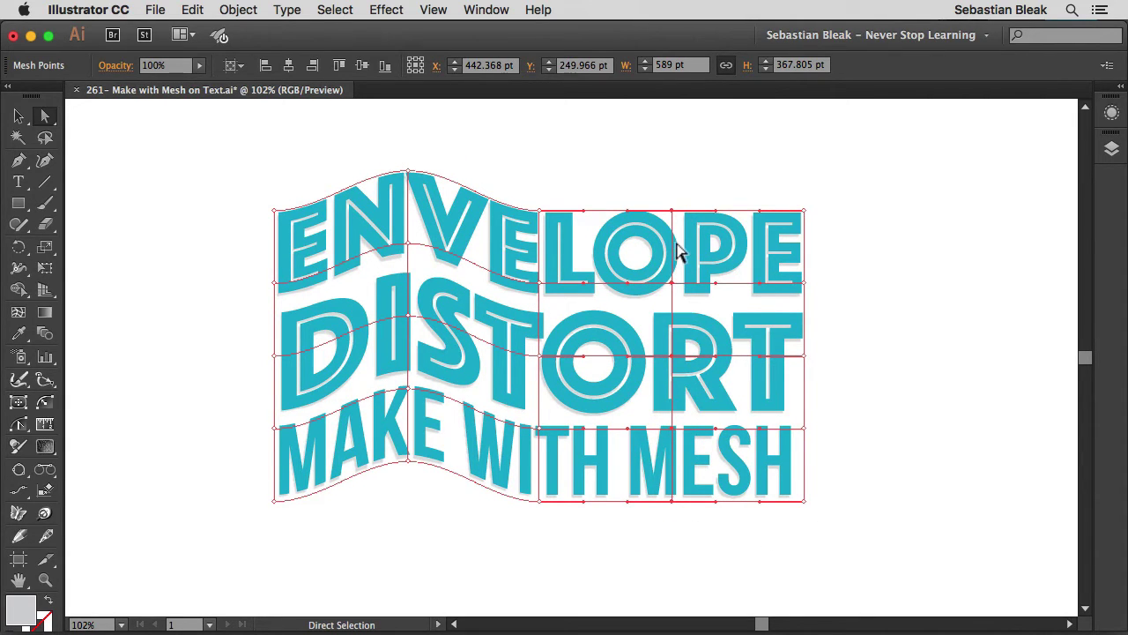
{"action": "left_click_drag", "start_coordinate": [672, 285], "coordinate": [674, 249]}
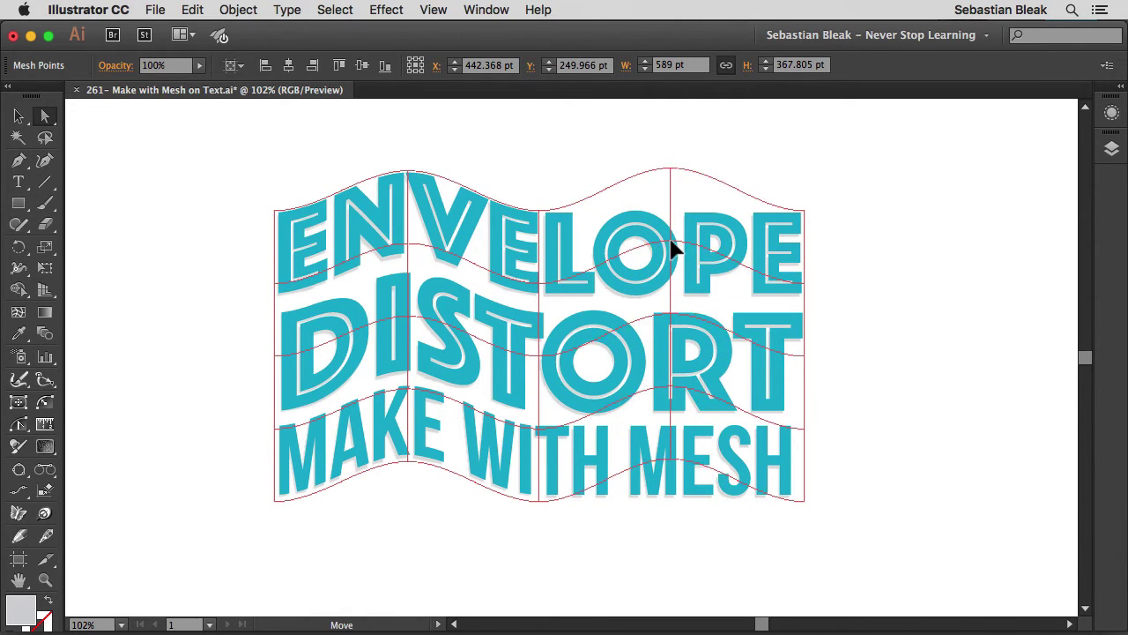
{"action": "left_click", "coordinate": [672, 249]}
- Try pulling mesh points on DISTORT's O and near S/T downward, undoing both moves
{"action": "left_click", "coordinate": [884, 324]}
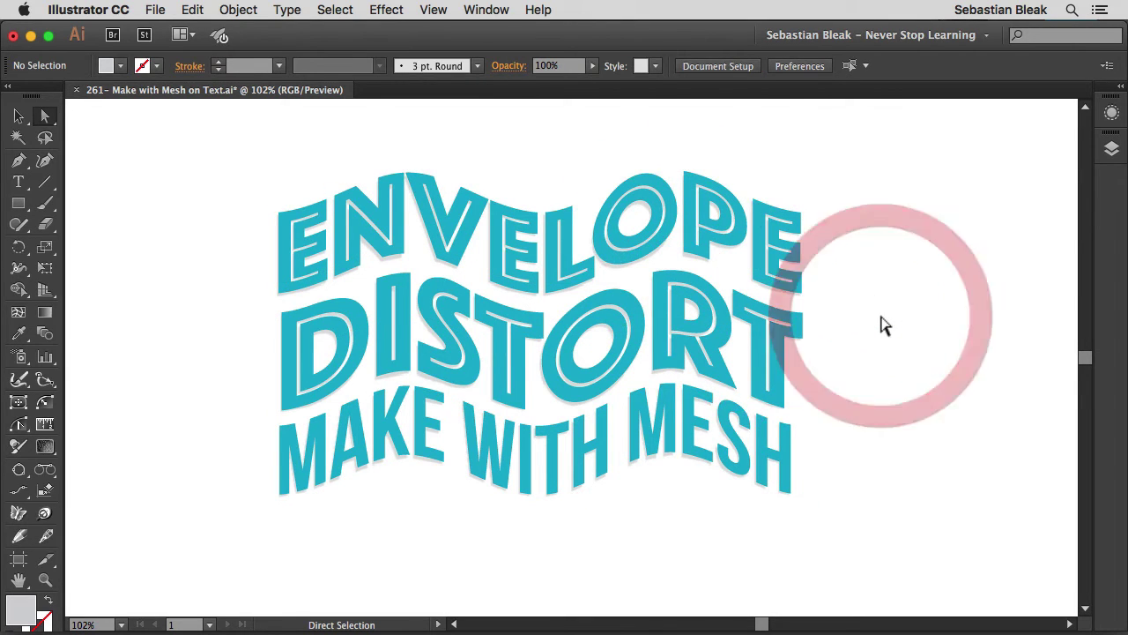
{"action": "left_click", "coordinate": [597, 382]}
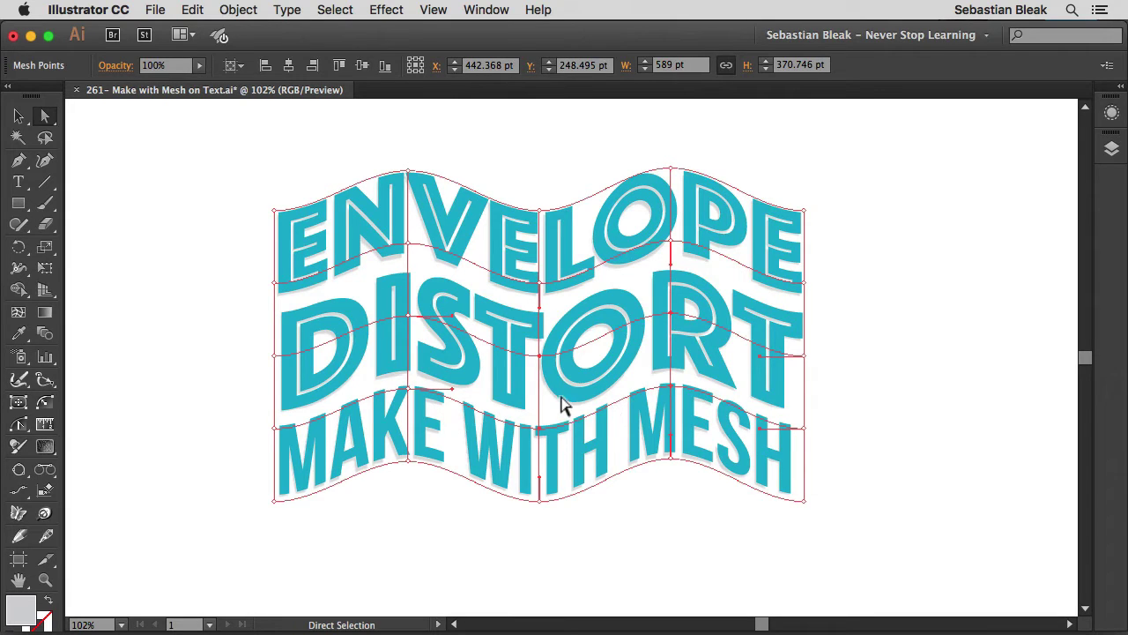
{"action": "left_click", "coordinate": [571, 383]}
{"action": "left_click_drag", "start_coordinate": [571, 383], "coordinate": [575, 409]}
{"action": "key", "text": "cmd+z"}
{"action": "left_click_drag", "start_coordinate": [468, 392], "coordinate": [458, 407]}
{"action": "key", "text": "cmd+z"}
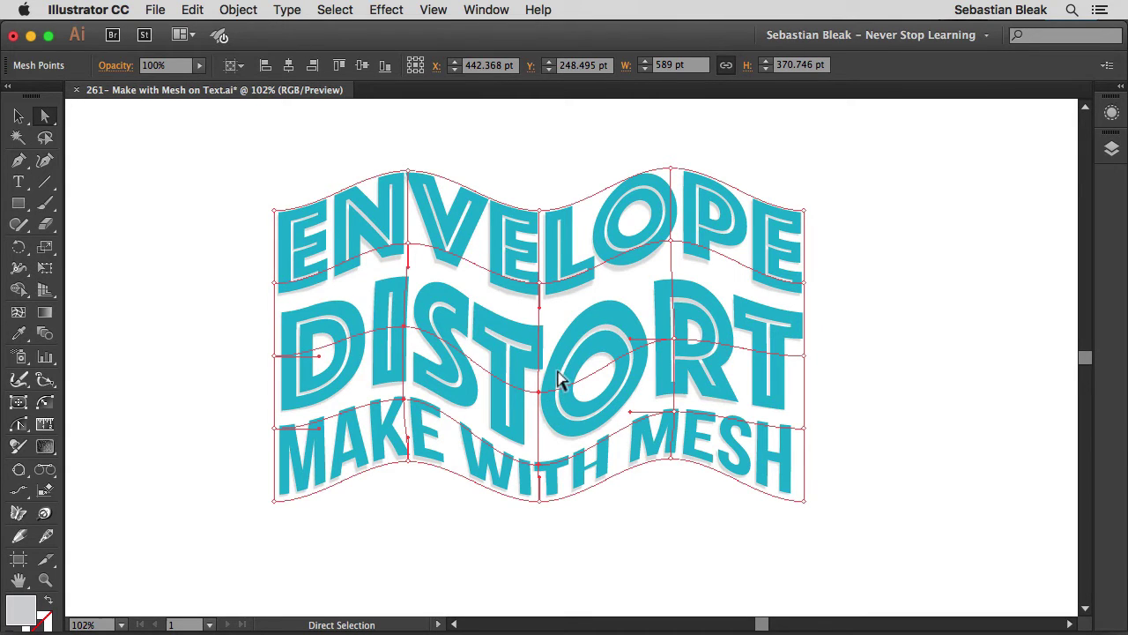
- Pull the mesh point above DISTORT's T up toward the L and O, reshaping ENVELOPE
{"action": "left_click", "coordinate": [540, 286]}
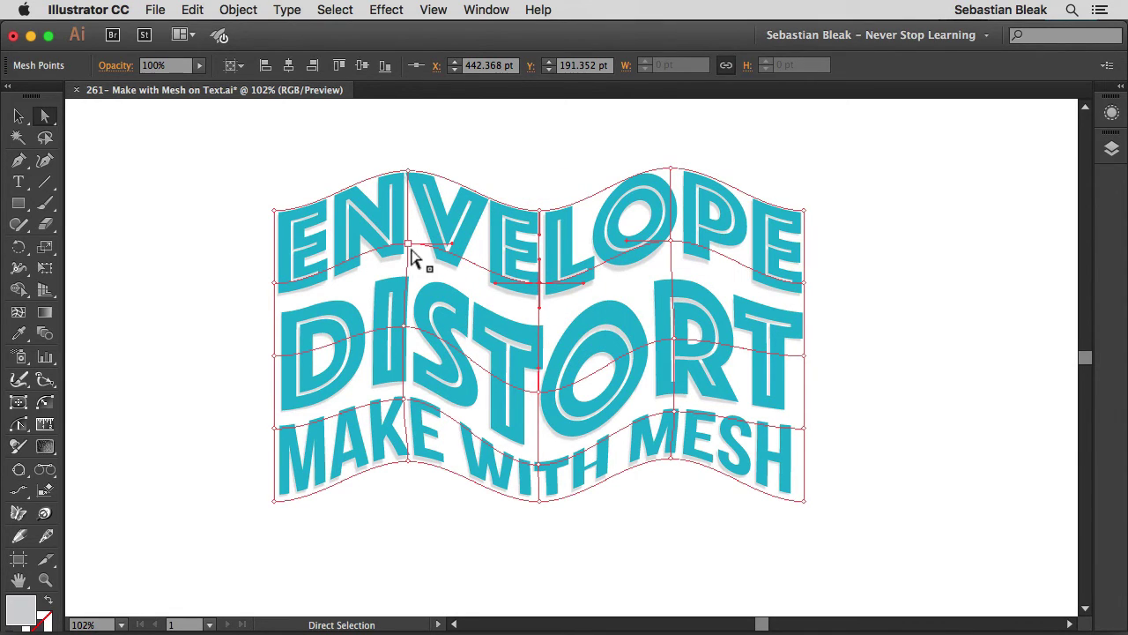
{"action": "left_click", "coordinate": [541, 285]}
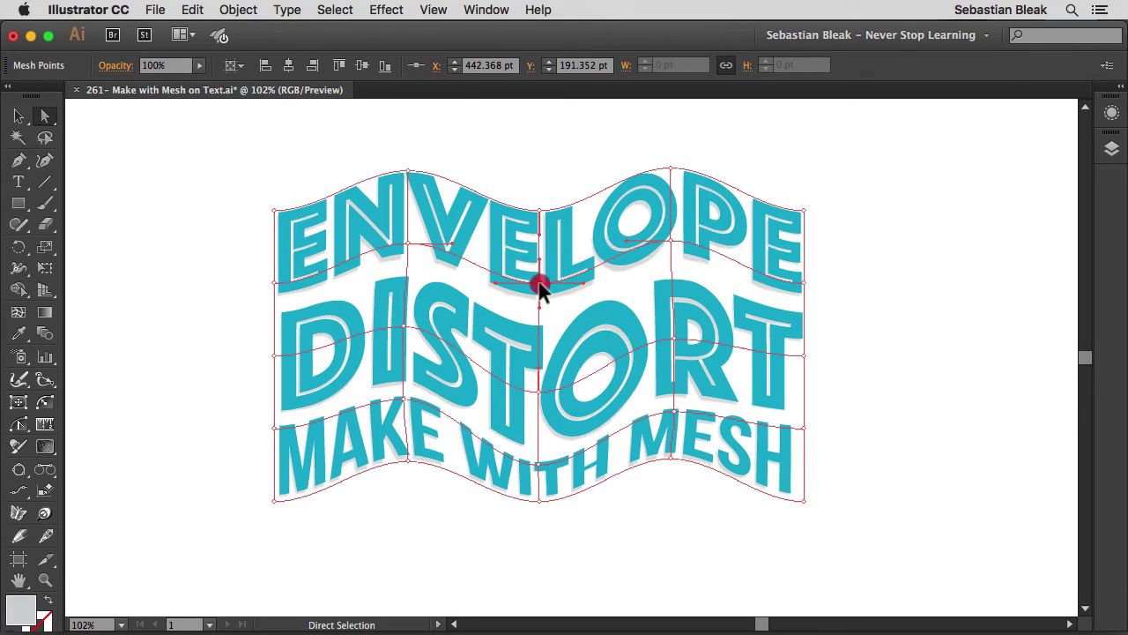
{"action": "mouse_move", "coordinate": [541, 284]}
{"action": "left_mouse_down"}
{"action": "mouse_move", "coordinate": [539, 255]}
{"action": "mouse_move", "coordinate": [573, 265]}
{"action": "mouse_move", "coordinate": [552, 244]}
{"action": "mouse_move", "coordinate": [517, 267]}
{"action": "mouse_move", "coordinate": [556, 277]}
{"action": "mouse_move", "coordinate": [571, 256]}
{"action": "mouse_move", "coordinate": [536, 277]}
{"action": "mouse_move", "coordinate": [527, 270]}
{"action": "left_mouse_up"}
{"action": "left_click", "coordinate": [560, 252]}
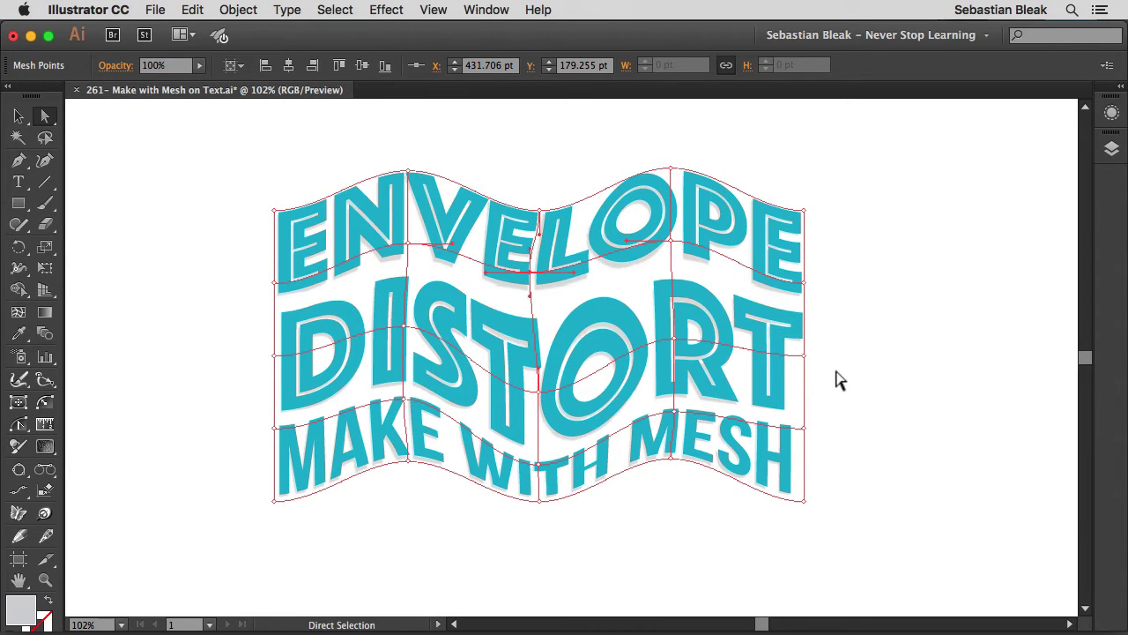
- Revert the file to its saved flat text, then reopen Make with Mesh on all the lettering
{"action": "key", "text": "alt+super+z"}
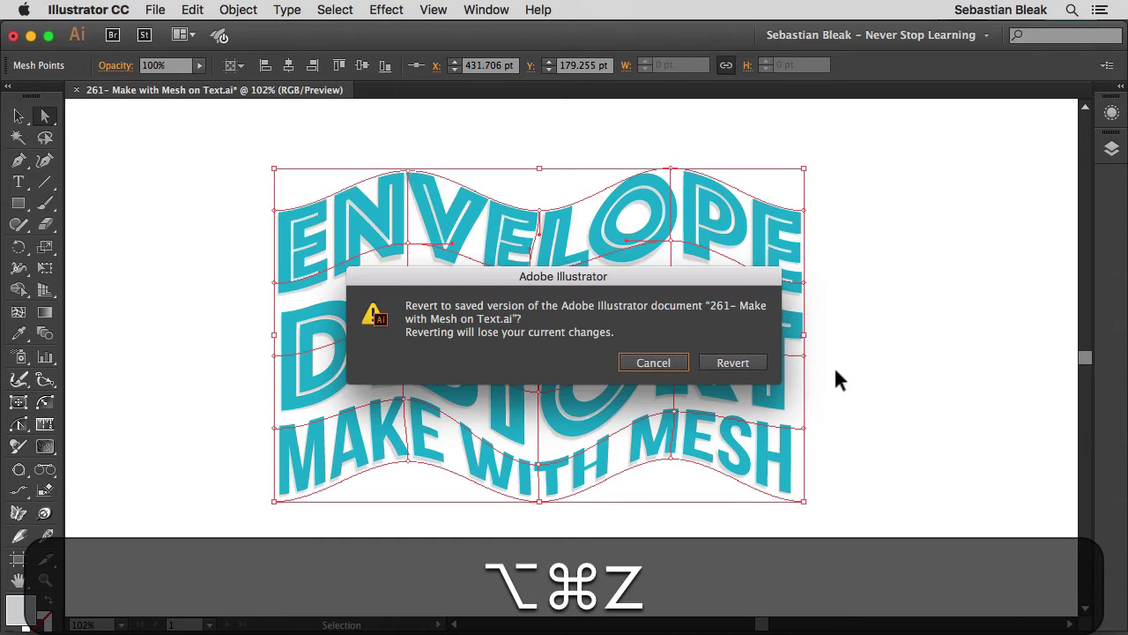
{"action": "left_click", "coordinate": [737, 364]}
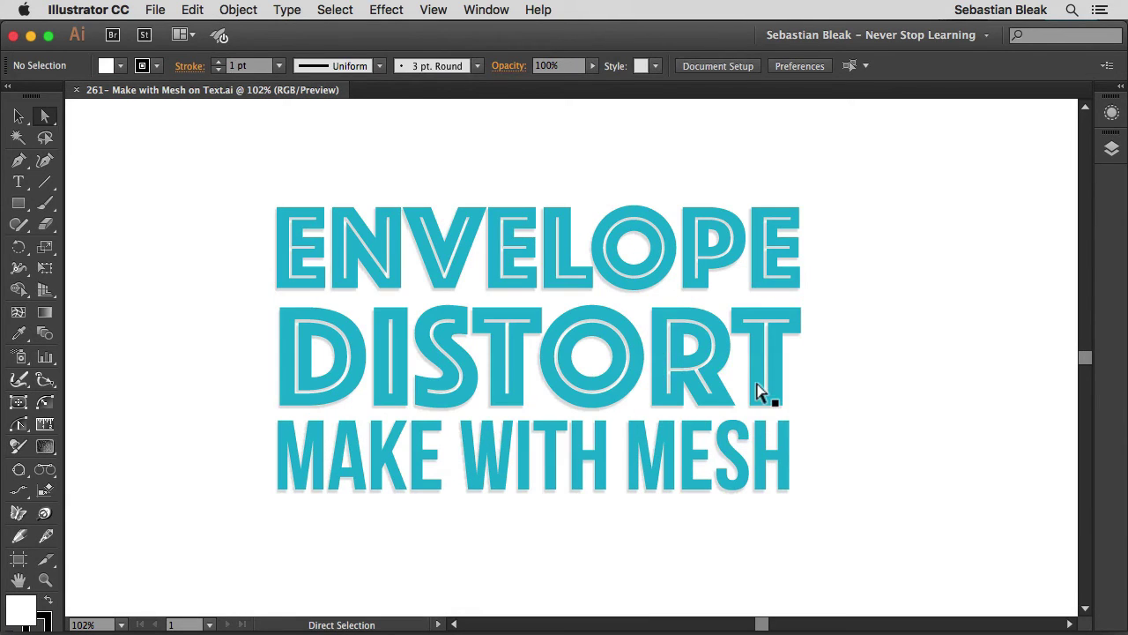
{"action": "left_click", "coordinate": [869, 386]}
{"action": "left_click_drag", "start_coordinate": [202, 153], "coordinate": [832, 548]}
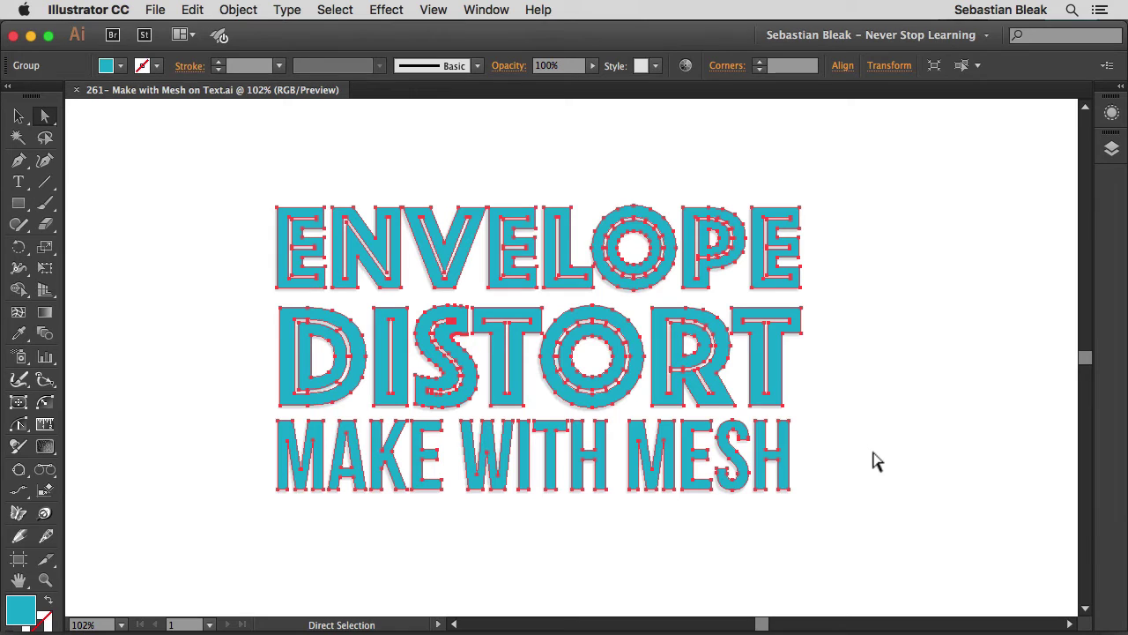
{"action": "key", "text": "alt+super+m"}
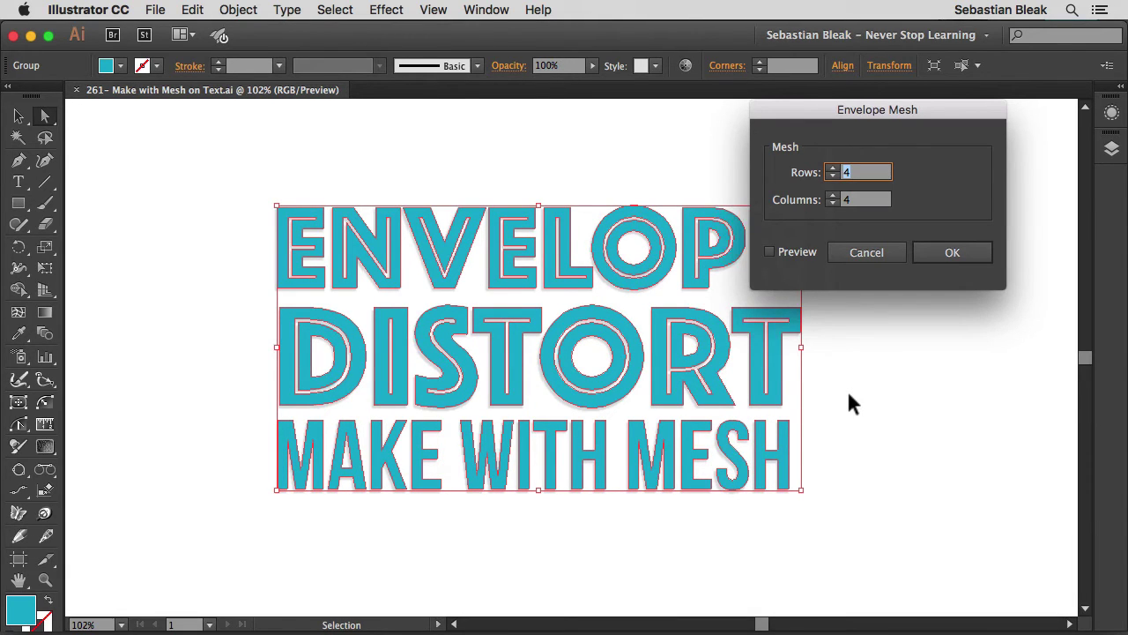
- Set the envelope mesh to 1 row and 1 column and apply it
{"action": "type", "text": "1"}
{"action": "key", "text": "Tab"}
{"action": "type", "text": "1"}
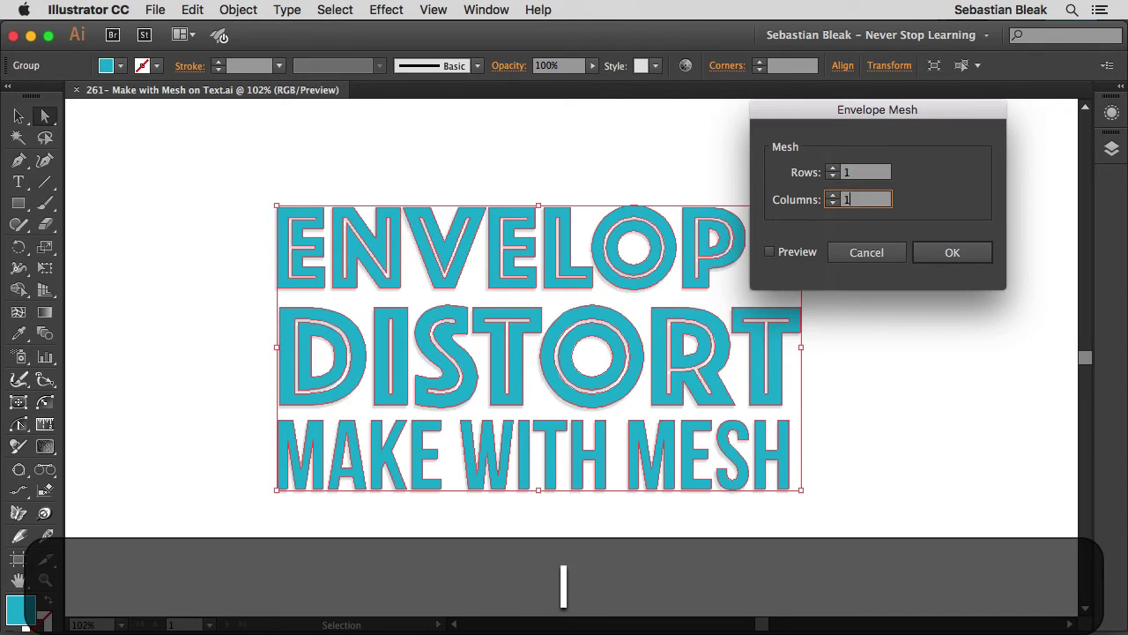
{"action": "left_click", "coordinate": [928, 256]}
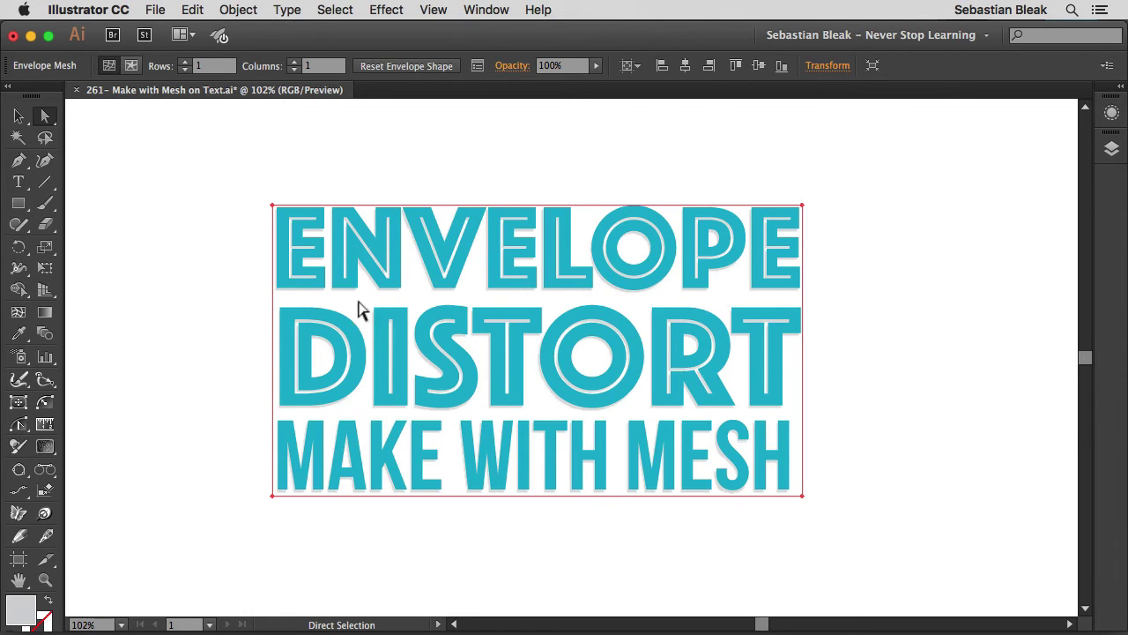
- Select the top-left corner point and drag the top edge's handles upward into an arch
{"action": "left_click_drag", "start_coordinate": [236, 195], "coordinate": [340, 239]}
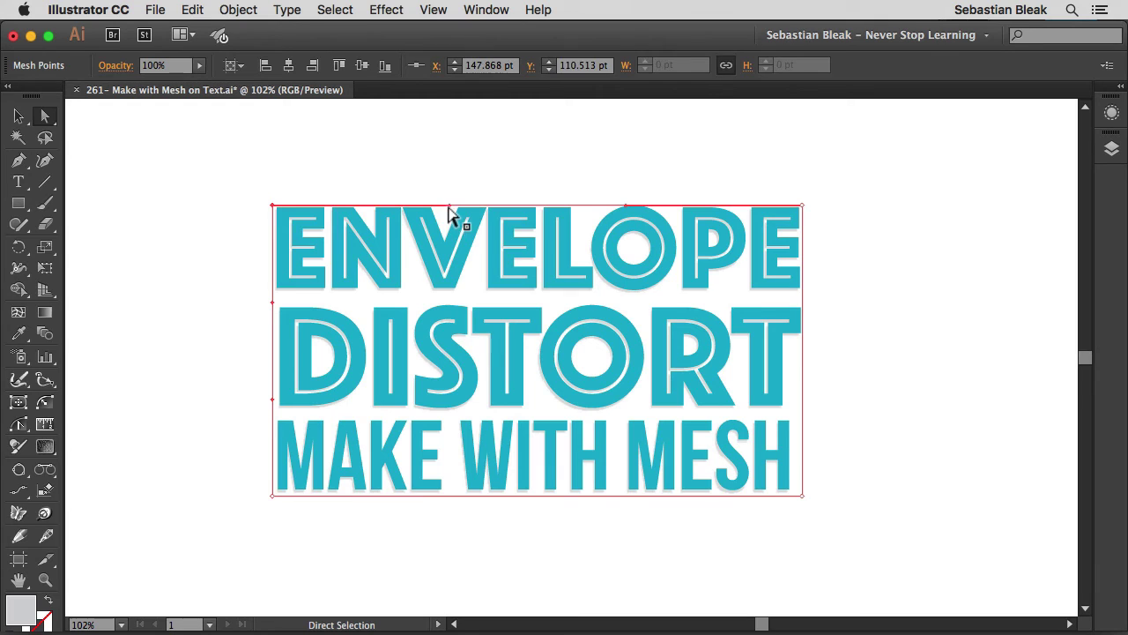
{"action": "left_click_drag", "start_coordinate": [448, 202], "coordinate": [450, 147]}
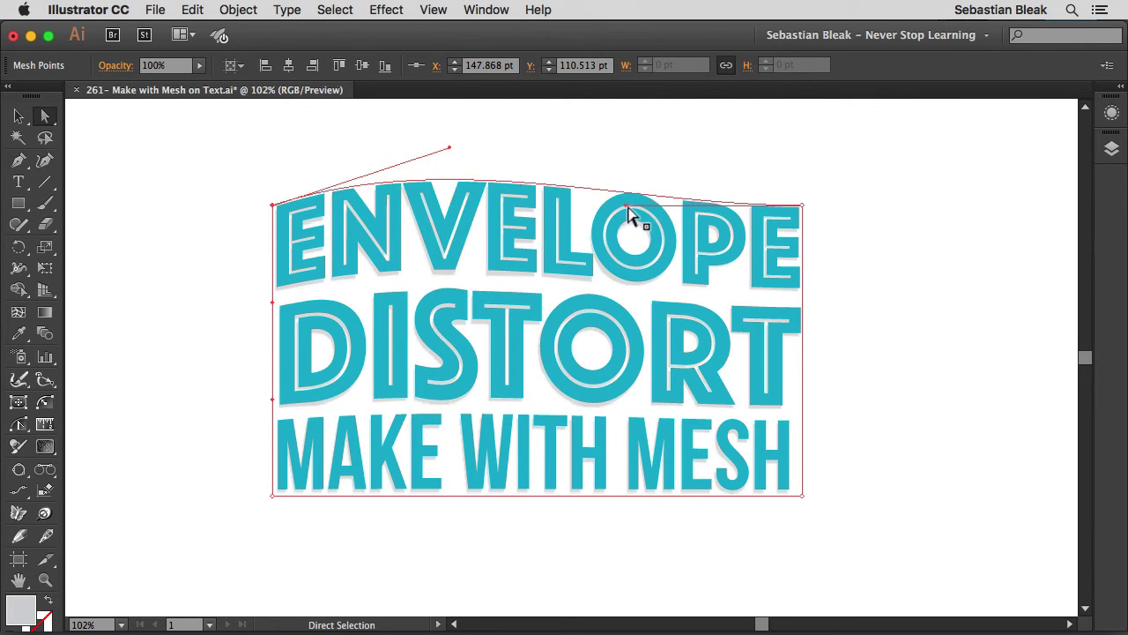
{"action": "left_click_drag", "start_coordinate": [624, 206], "coordinate": [621, 143]}
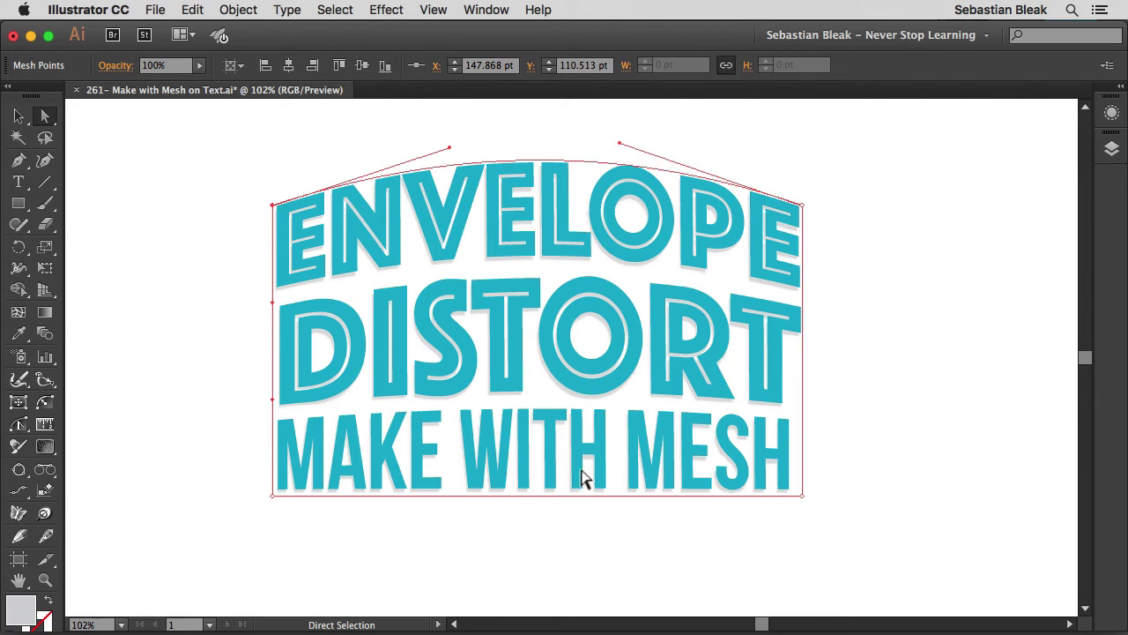
- Curve the left part of the bottom edge upward from the bottom-left corner point
{"action": "left_click", "coordinate": [272, 497]}
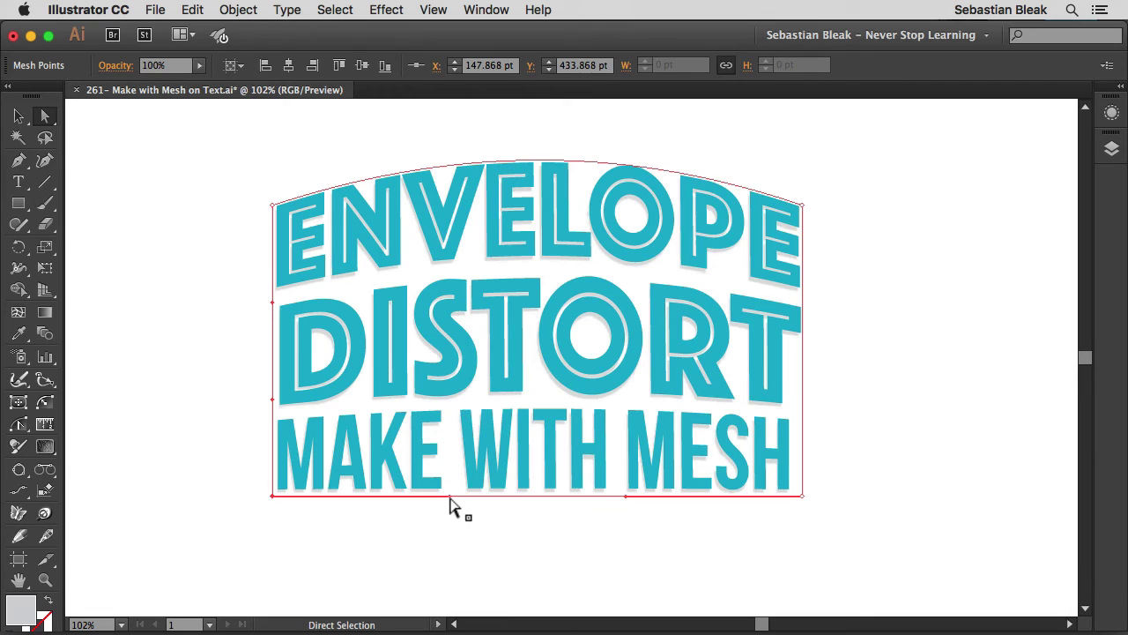
{"action": "left_click_drag", "start_coordinate": [450, 497], "coordinate": [452, 420]}
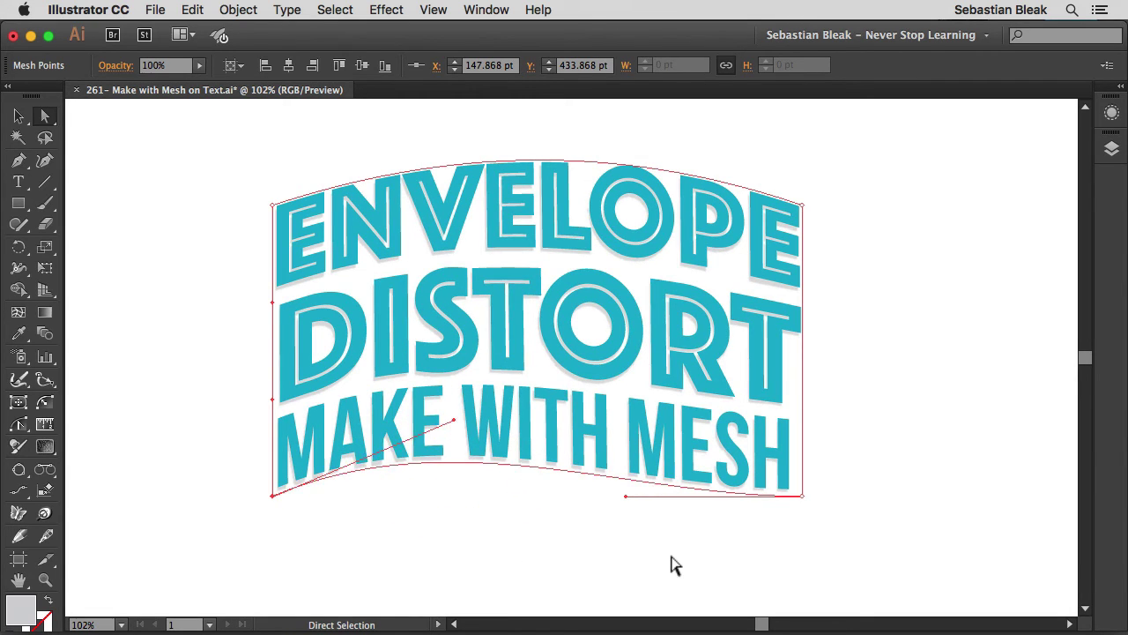
{"action": "left_click", "coordinate": [711, 547]}
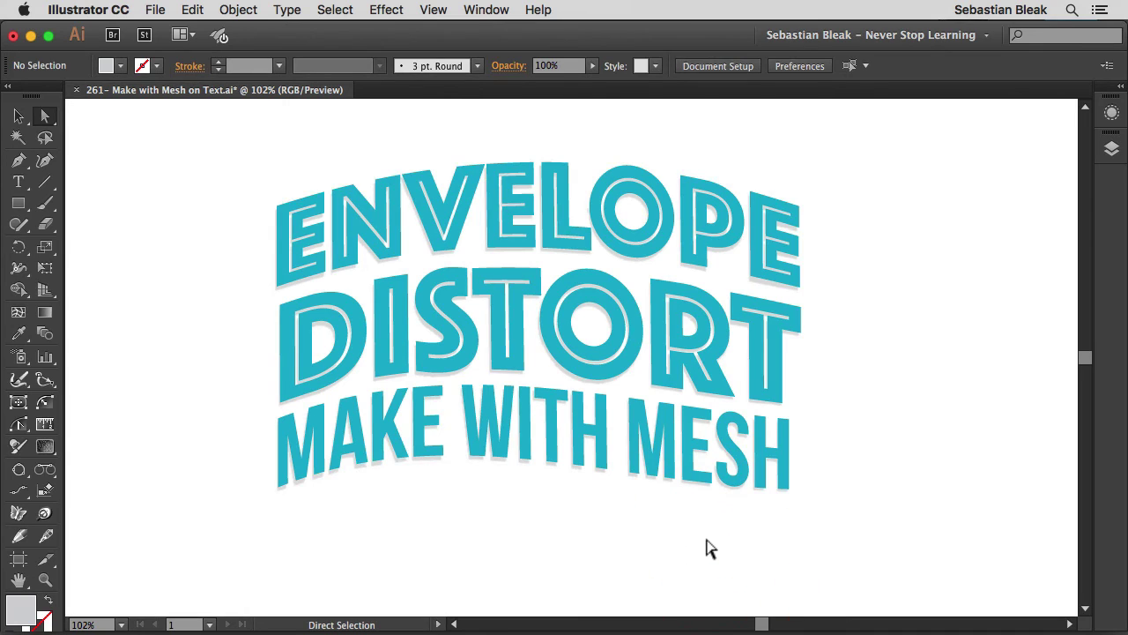
- Drag the bottom-right corner point's handle upward so the bottom edge arches evenly
{"action": "left_click_drag", "start_coordinate": [718, 542], "coordinate": [832, 459]}
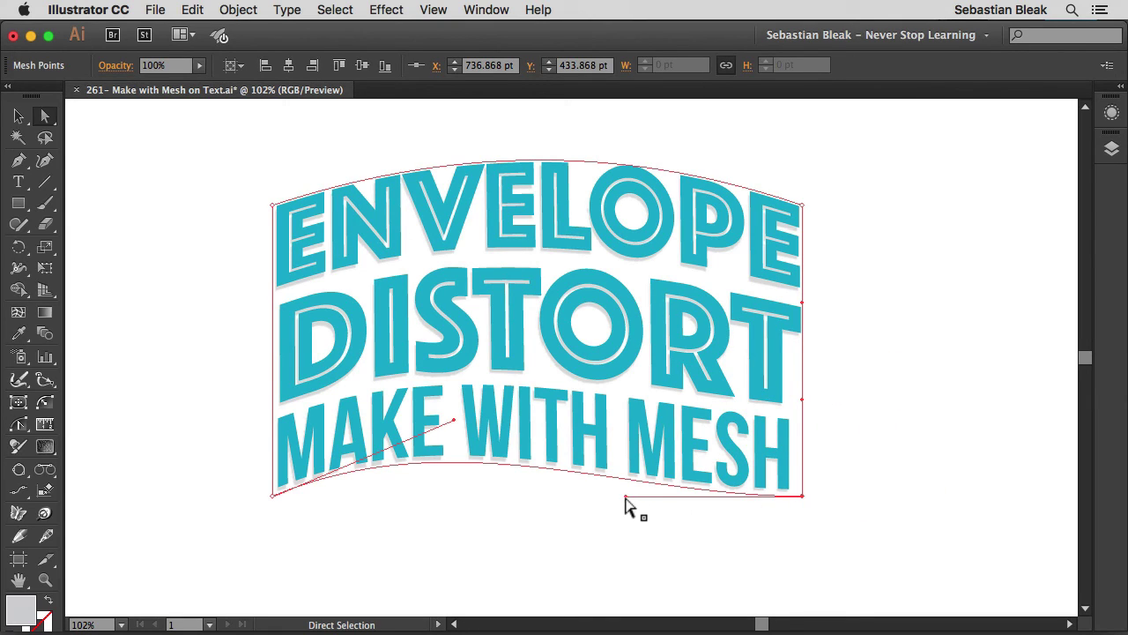
{"action": "left_click_drag", "start_coordinate": [625, 496], "coordinate": [615, 413]}
{"action": "left_click", "coordinate": [590, 487]}
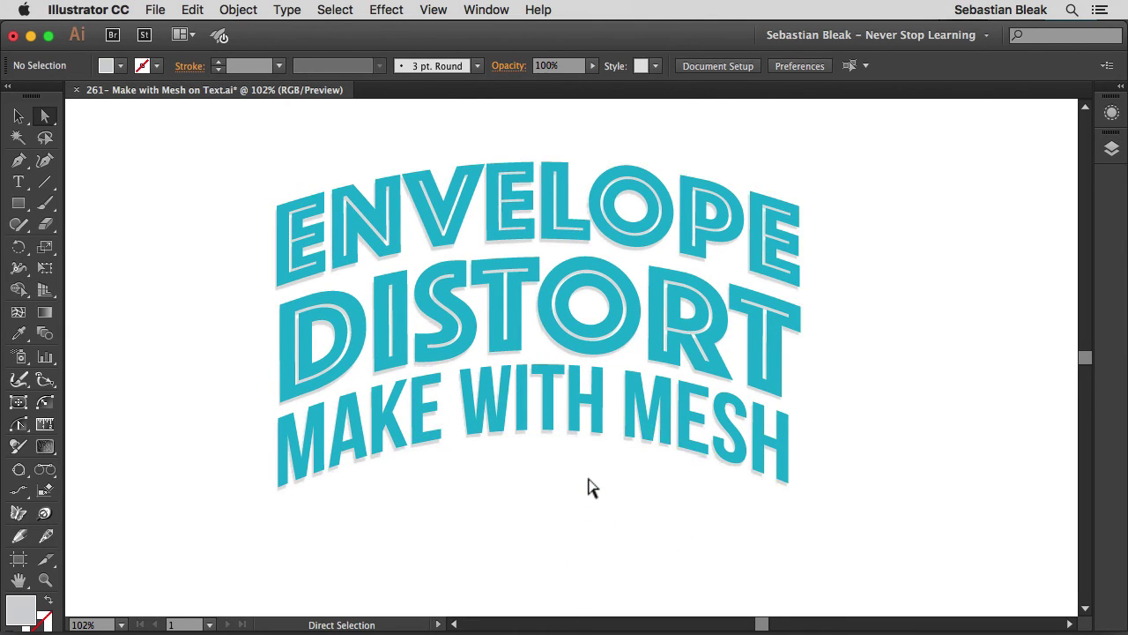